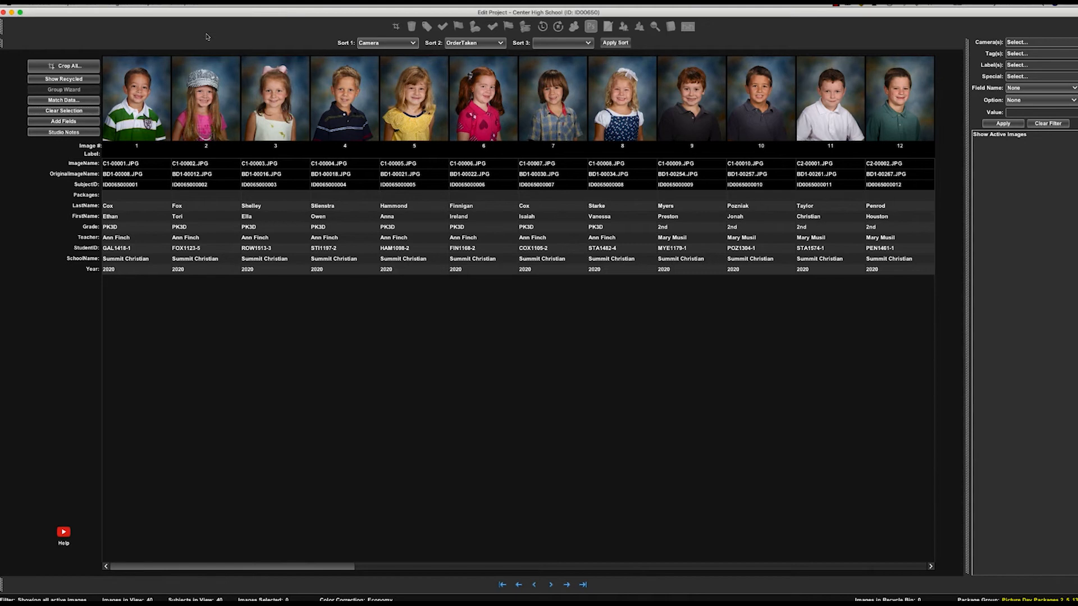
- Open the Custom Export Builder for the Center High School project and consult its information help
left_click(156, 5)
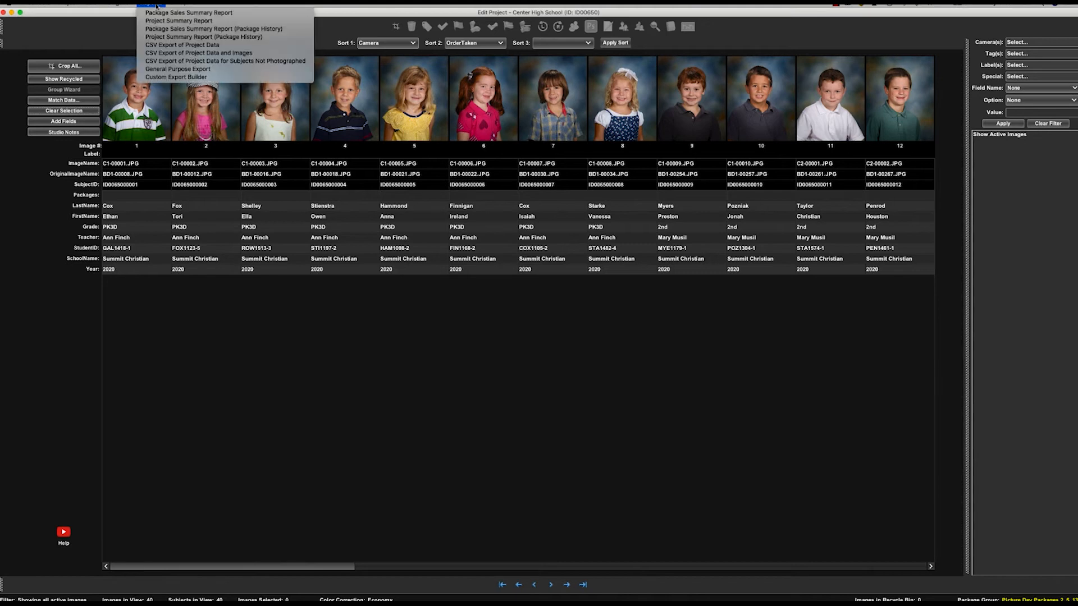
left_click(213, 77)
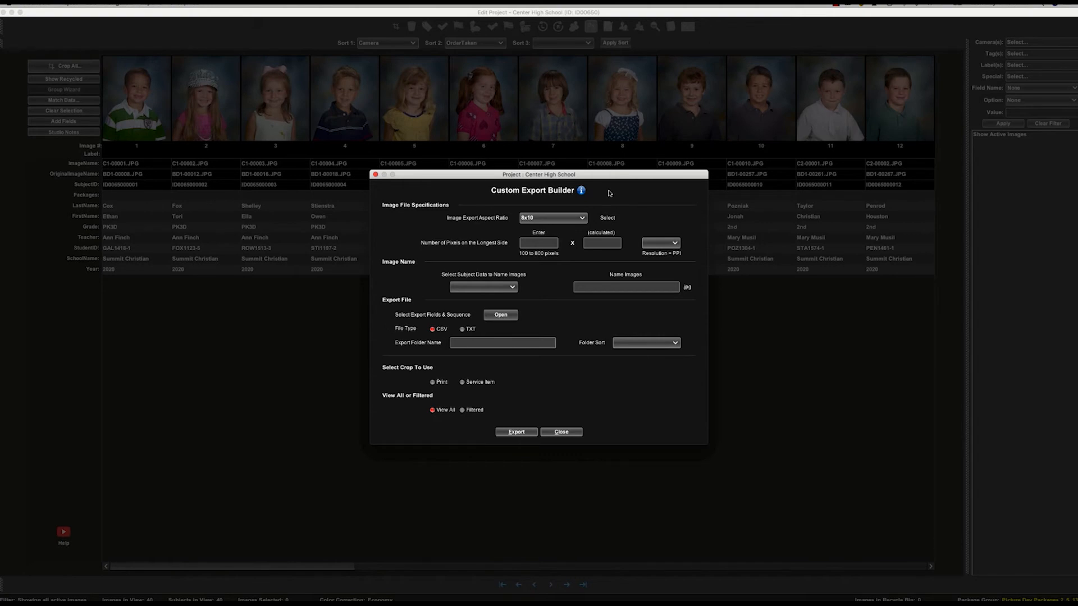
left_click(581, 190)
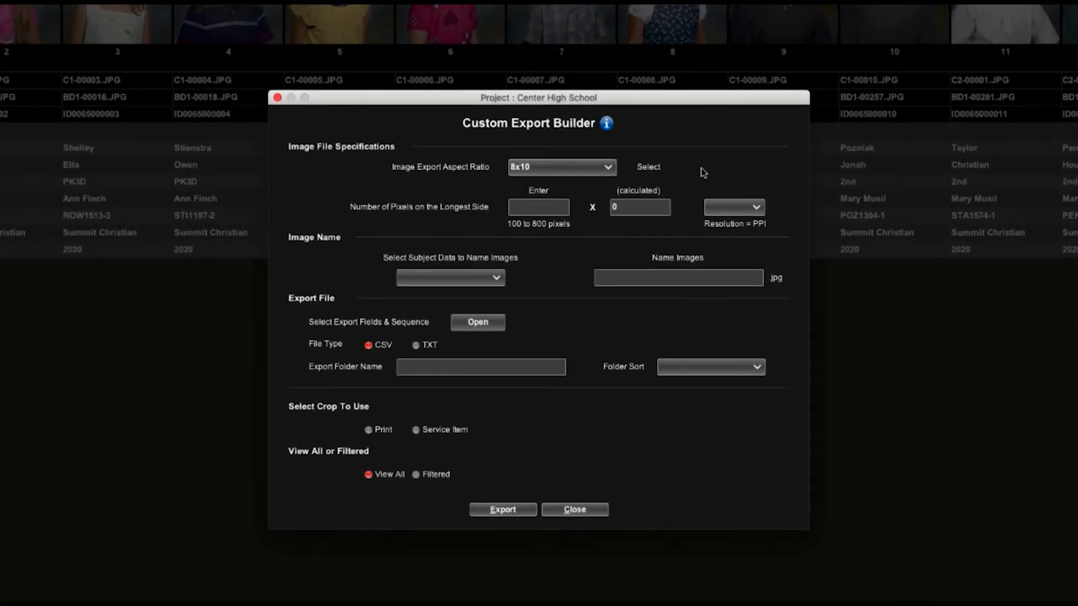
- Specify the exported images with the 8x10 aspect ratio, 600 pixels on the longest side and a resolution of 72 PPI
left_click(610, 167)
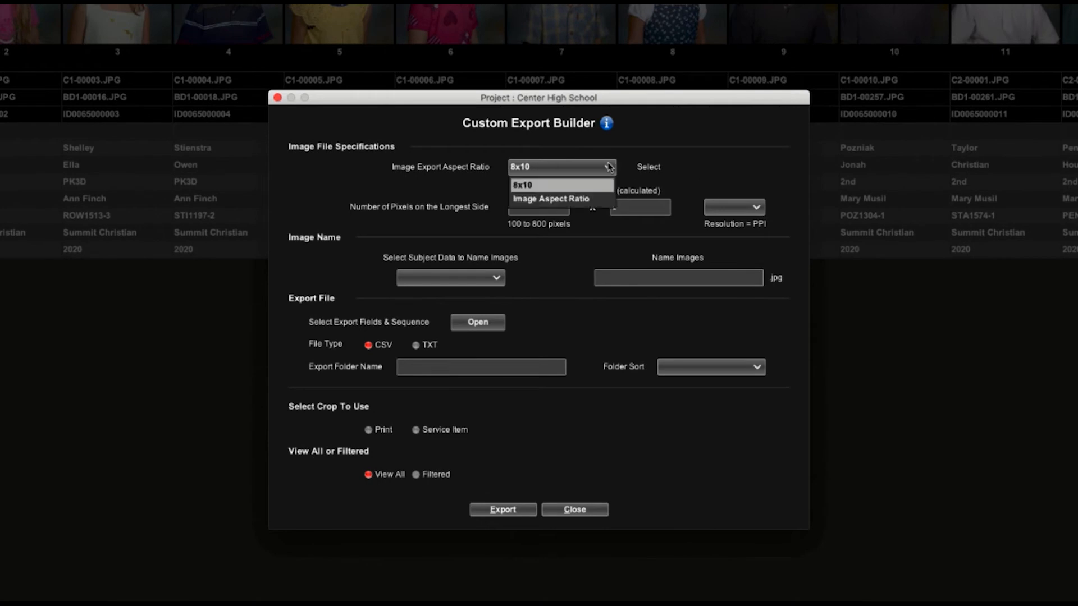
left_click(578, 198)
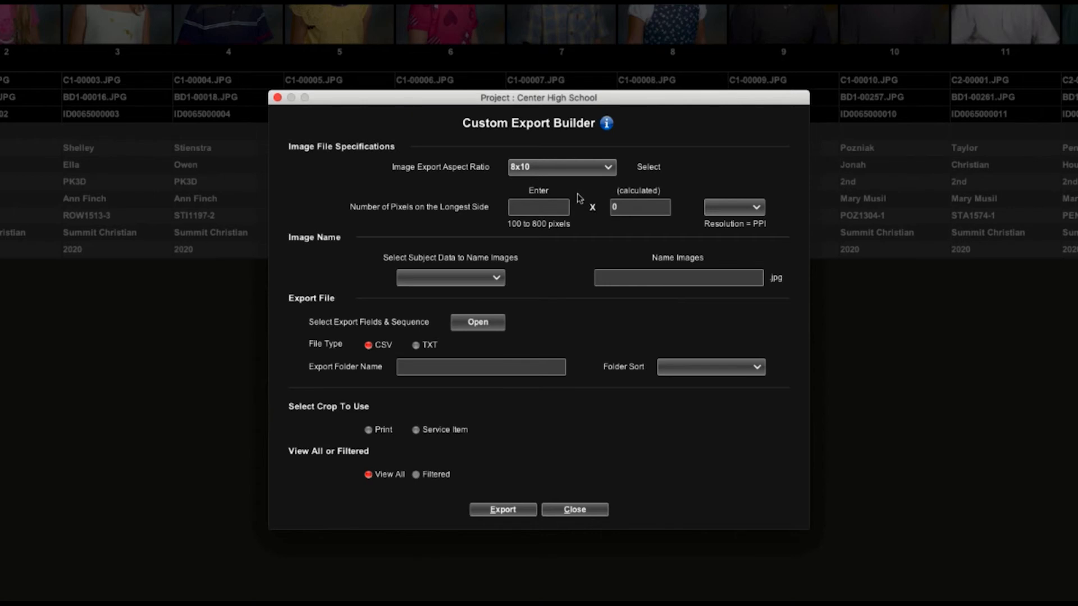
left_click(538, 208)
type("600")
left_click(748, 214)
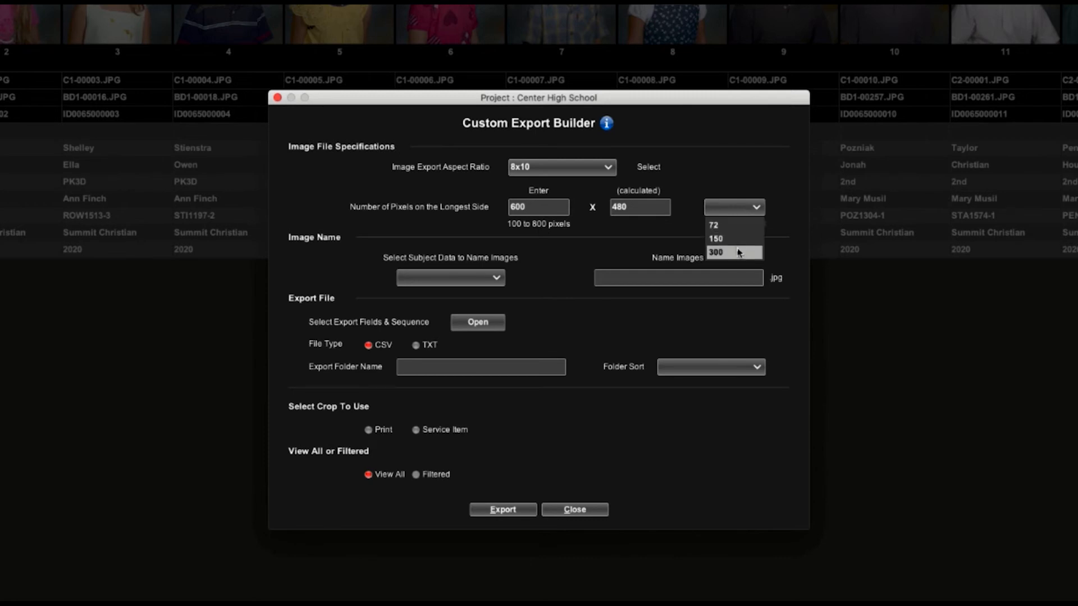
left_click(740, 227)
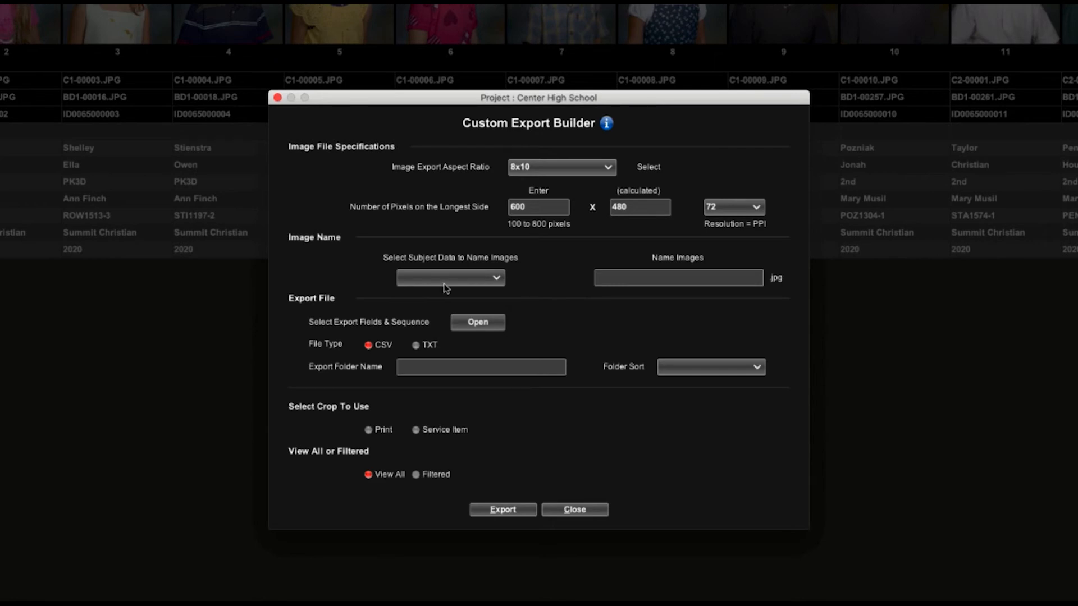
- Build the image name from the StudentID and LastName fields, separated by an underscore
left_click(444, 284)
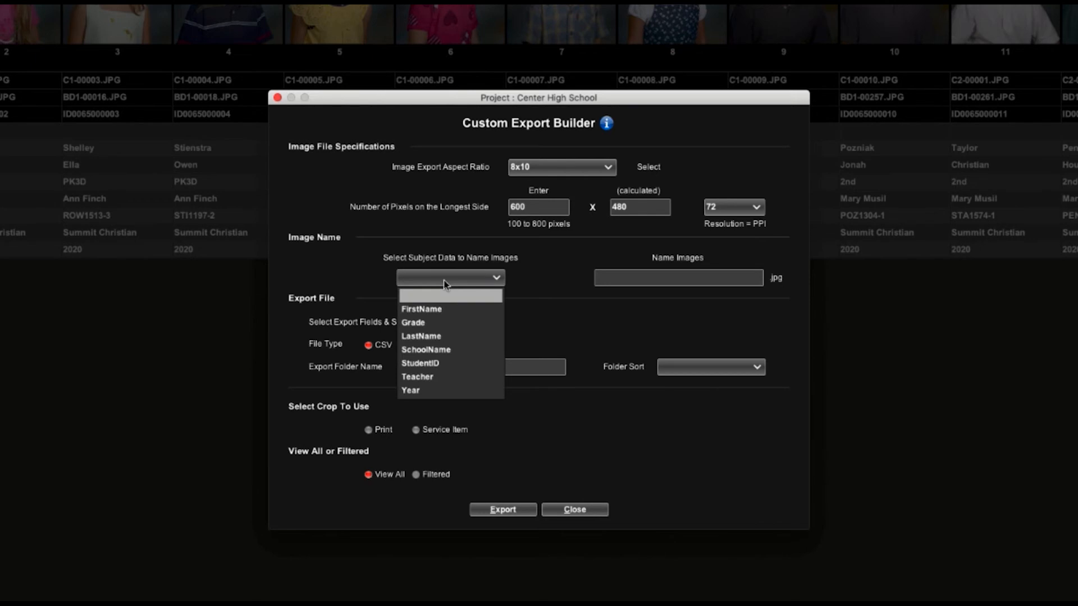
key("s")
key("s")
key("Return")
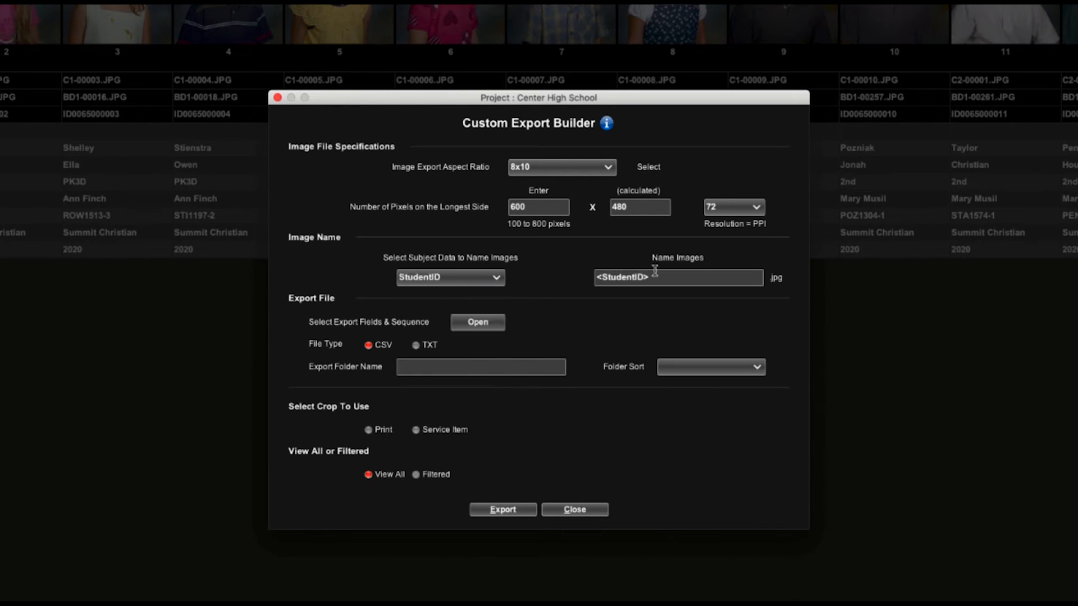
type("_")
left_click(486, 285)
key("Up")
key("Up")
key("Return")
type(")")
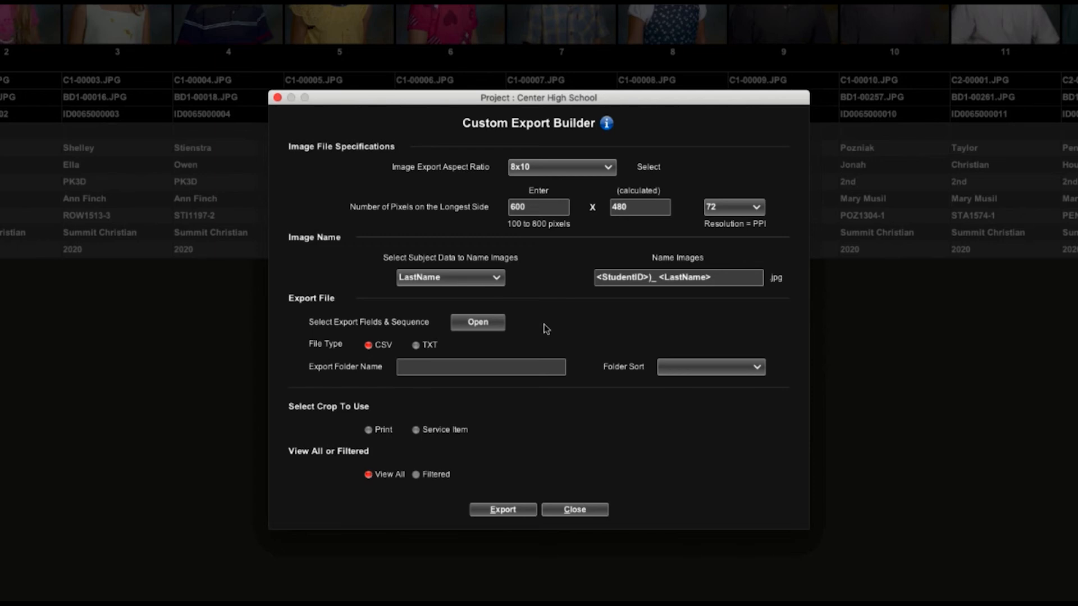
- Open the export field selection and add all available fields to the selected fields
left_click(493, 322)
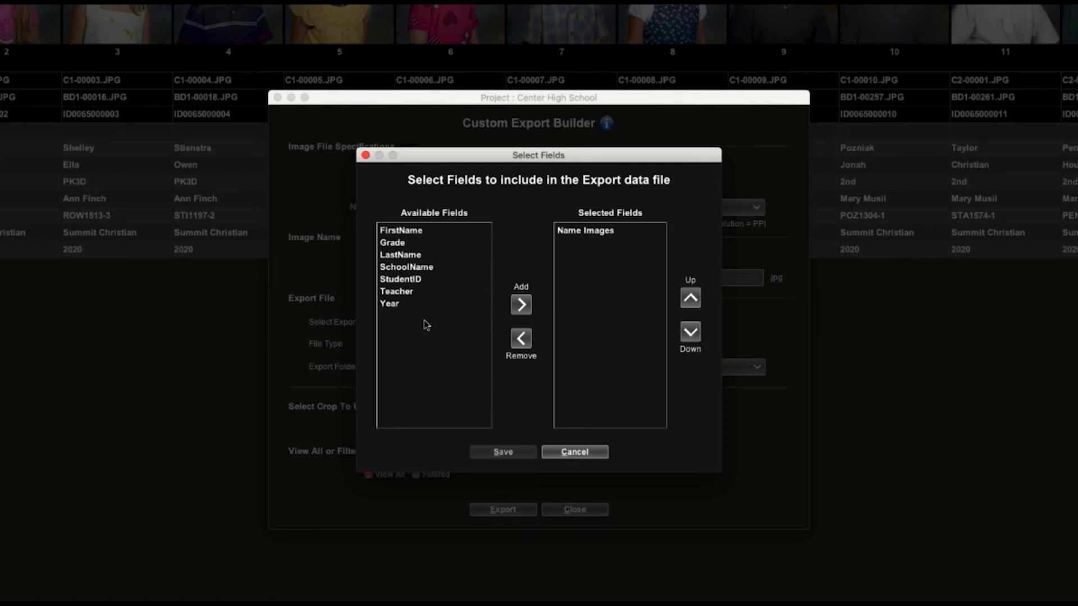
key("super+a")
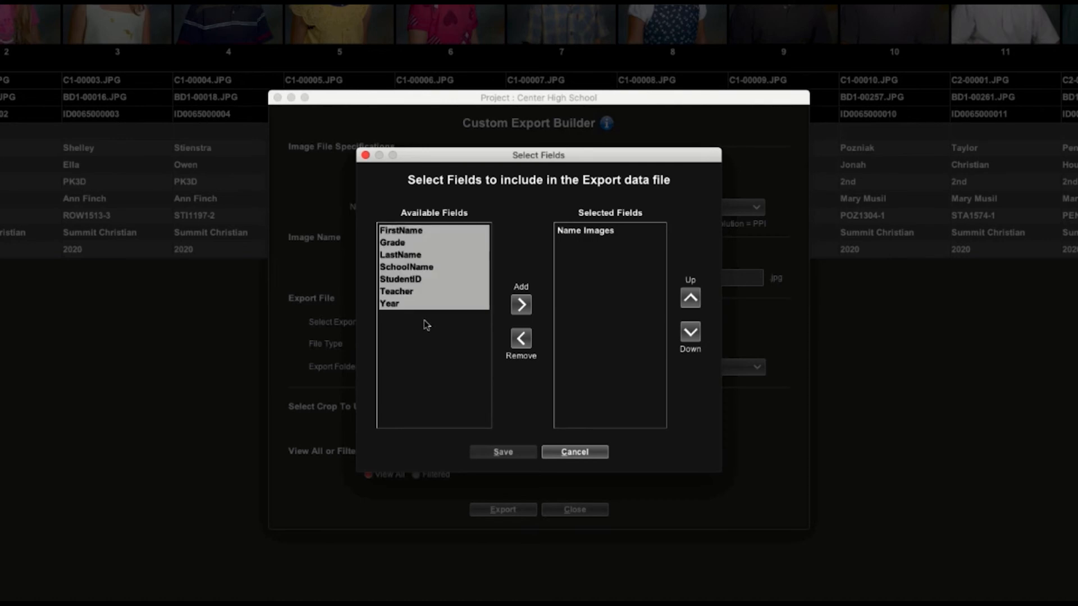
left_click(514, 305)
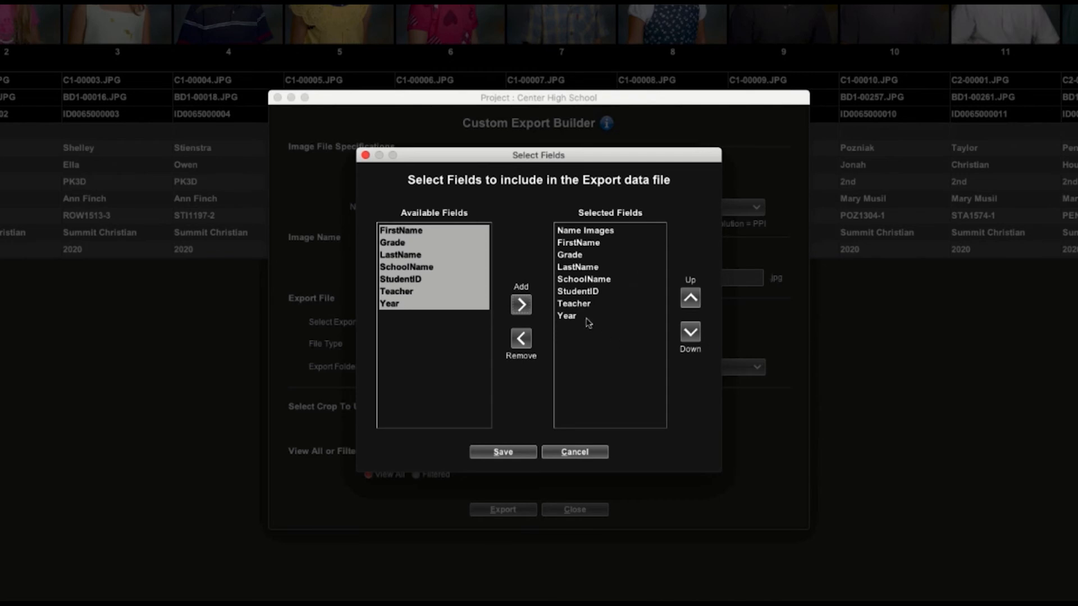
- Reorder the selected fields so StudentID follows Name Images and LastName comes directly after StudentID
left_click(584, 291)
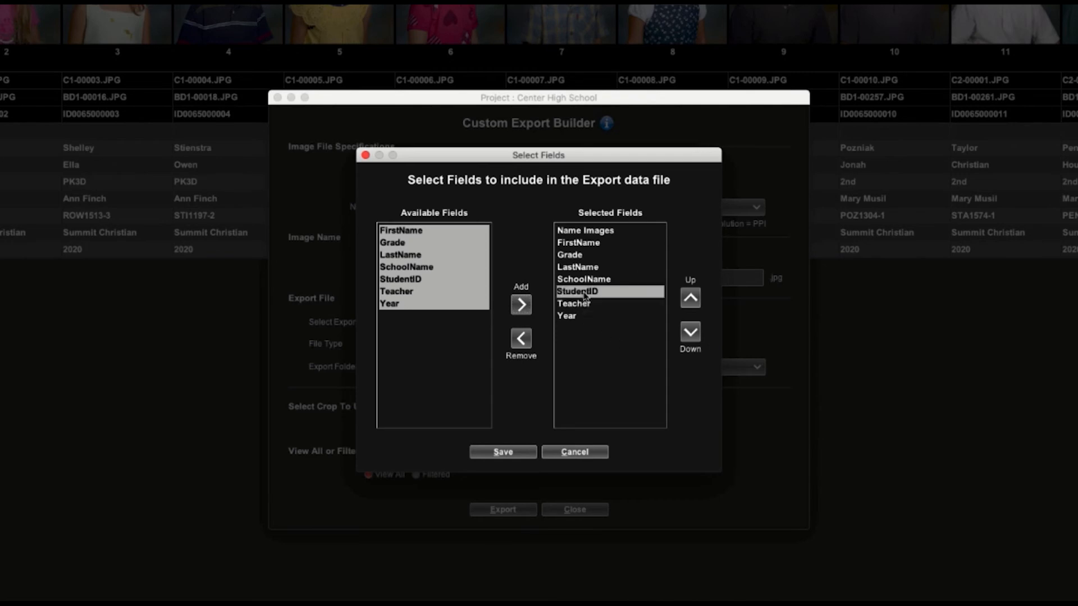
left_click(687, 297)
left_click(686, 298)
left_click(686, 297)
left_click(686, 297)
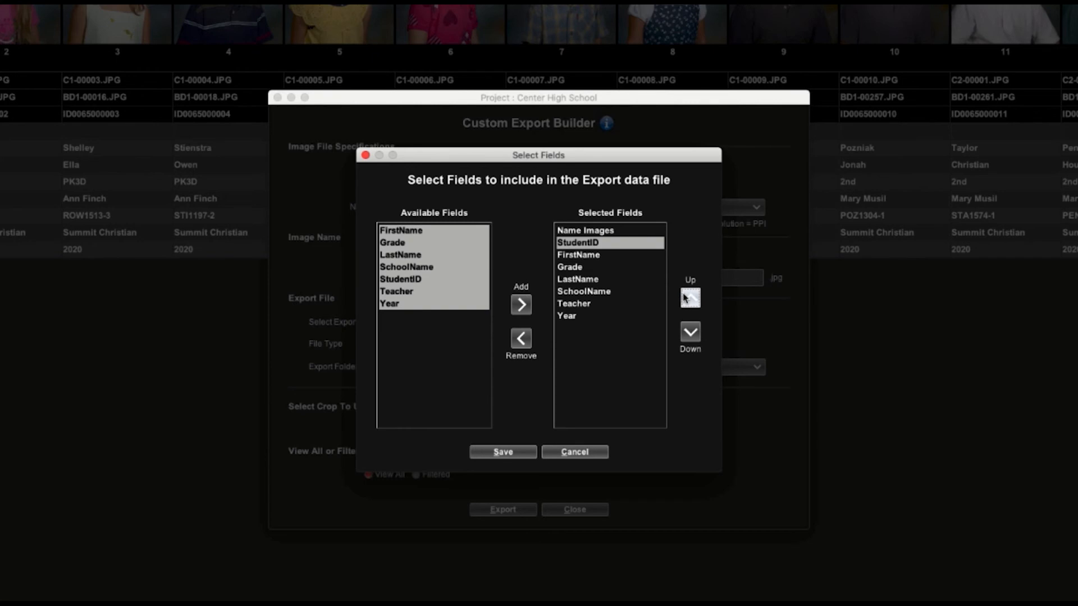
left_click(589, 278)
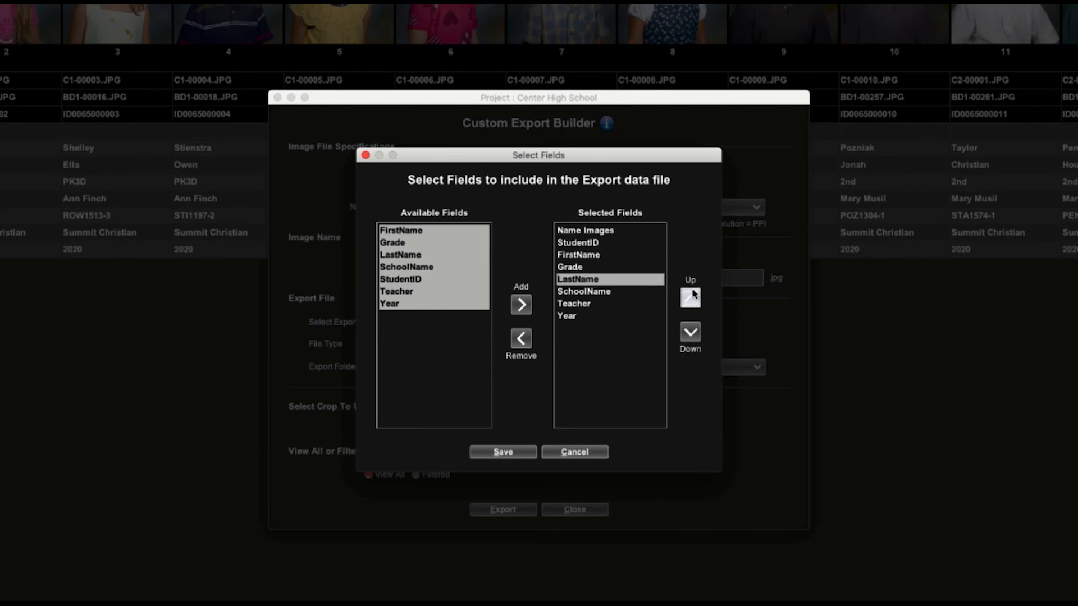
left_click(690, 296)
left_click(690, 297)
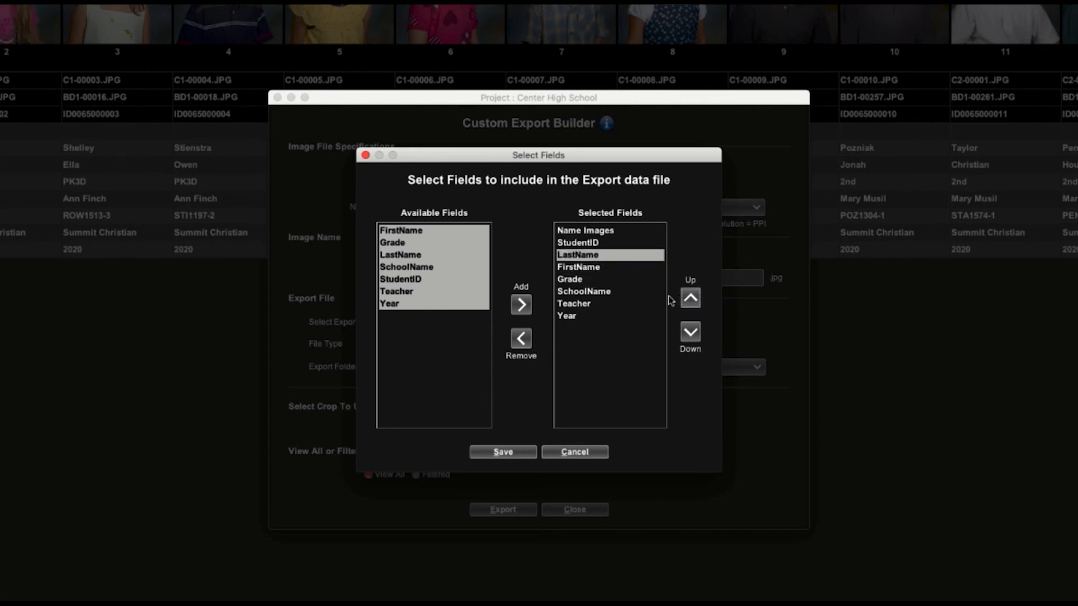
- Remove the Year field from the selected fields and save the field selection
left_click(568, 317)
left_click(521, 338)
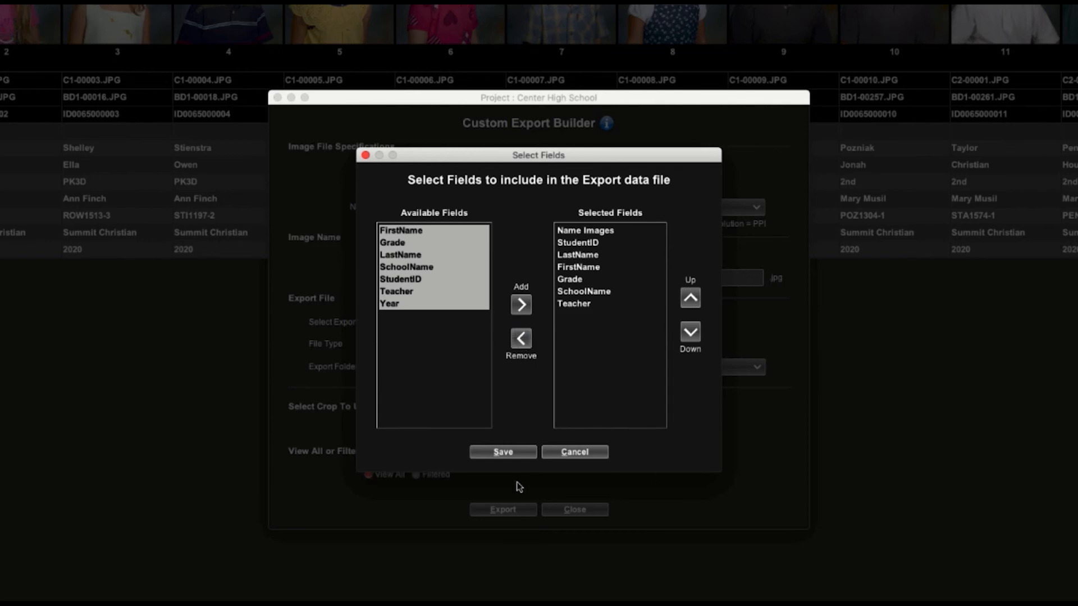
left_click(514, 454)
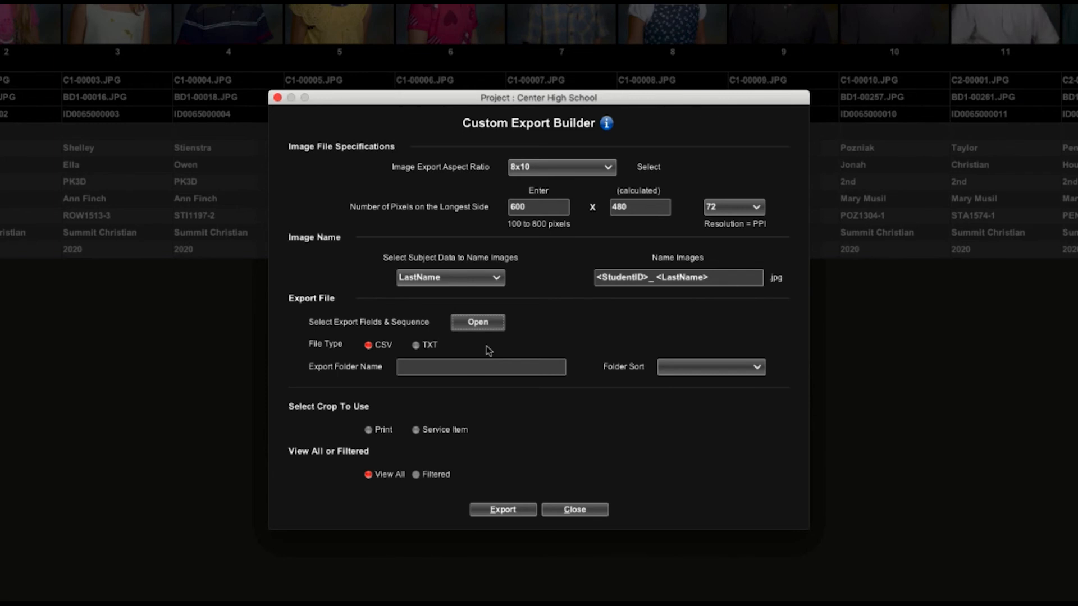
- Name the export folder SCA and sort the folders by Teacher
left_click(483, 366)
type("SCA")
left_click(682, 368)
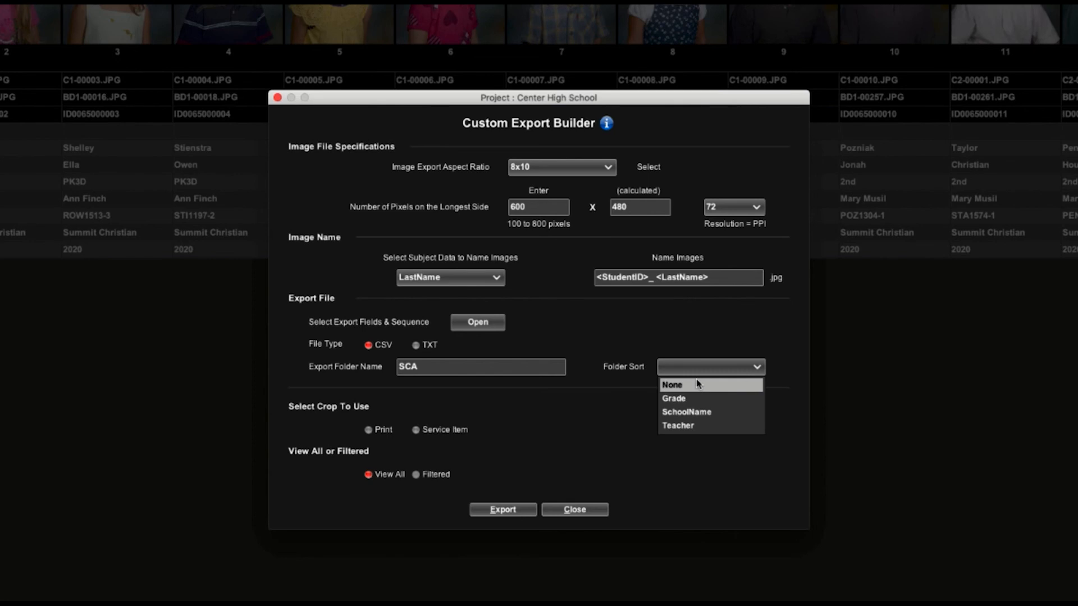
left_click(712, 428)
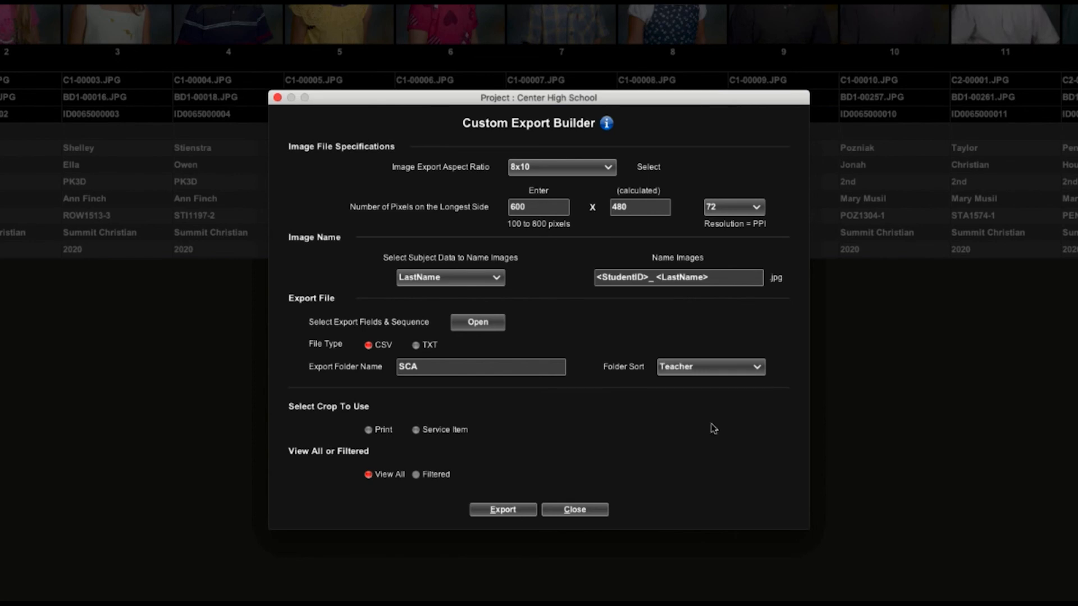
- Choose the Print crop and export the project to the Desktop
left_click(368, 430)
left_click(513, 512)
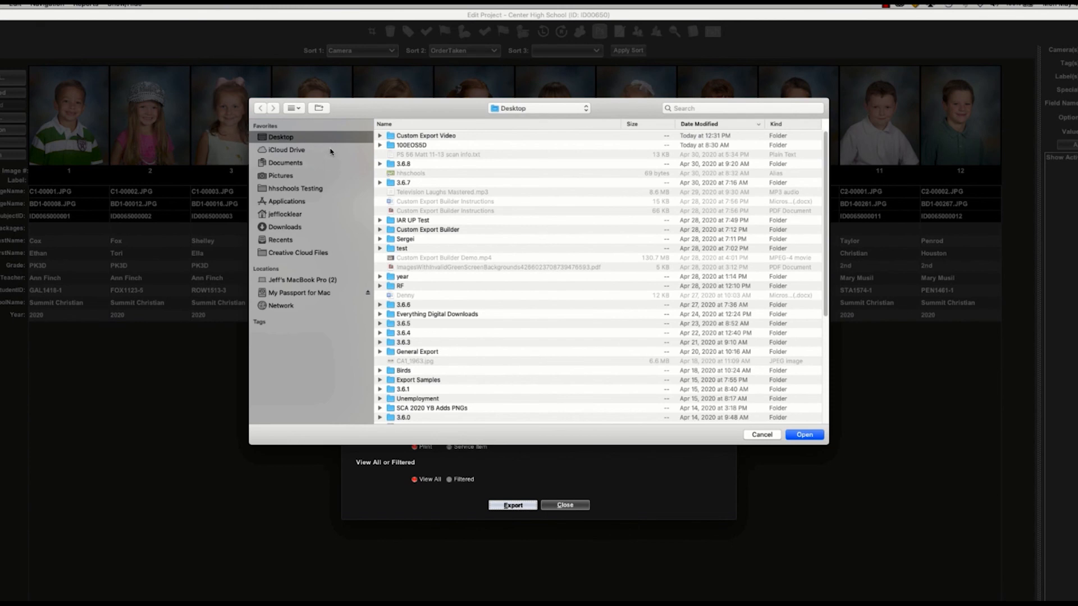
left_click(816, 438)
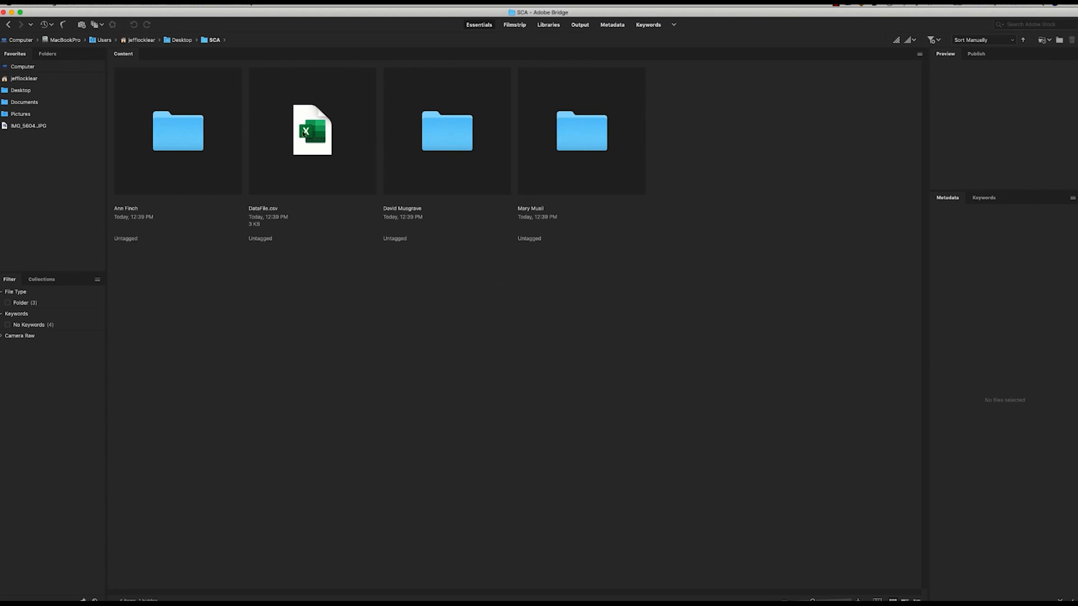
- In Adobe Bridge, open the second teacher's folder inside SCA to inspect the exported images
double_click(440, 137)
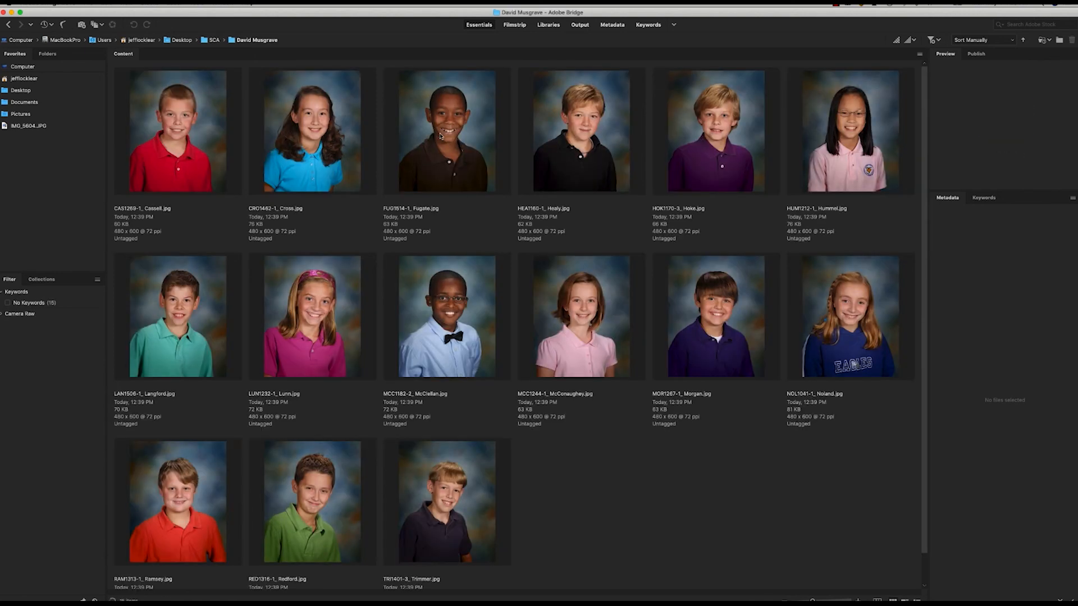